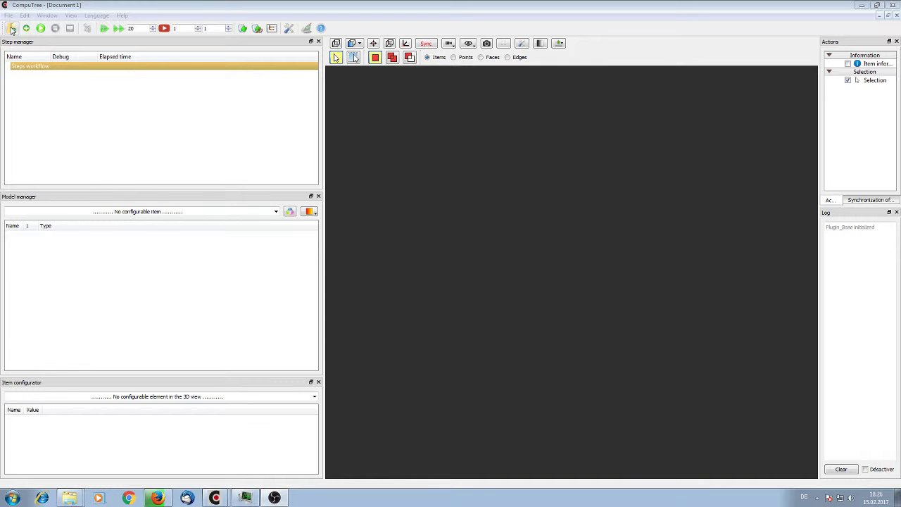
Load sample_cloud.xyb, run the loading step, and display its point scene in the 3D view.
{"action": "left_click", "coordinate": [11, 30]}
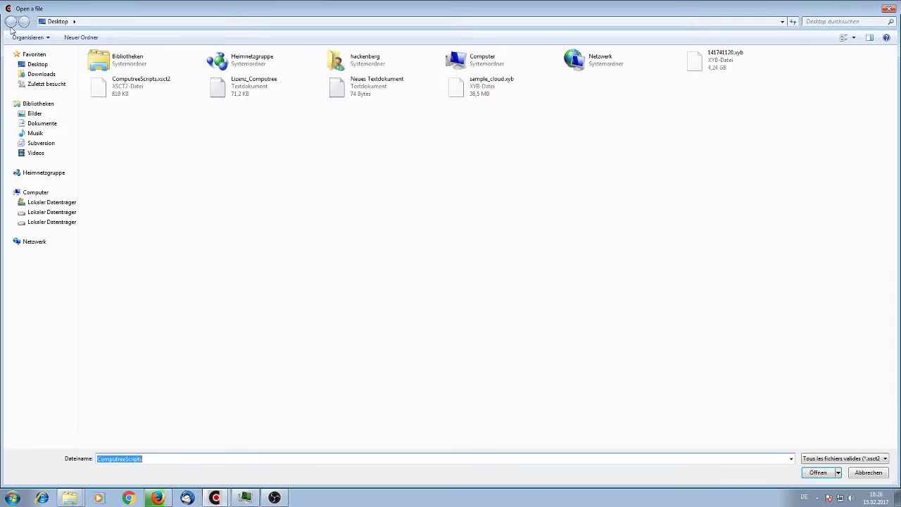
{"action": "double_click", "coordinate": [489, 86]}
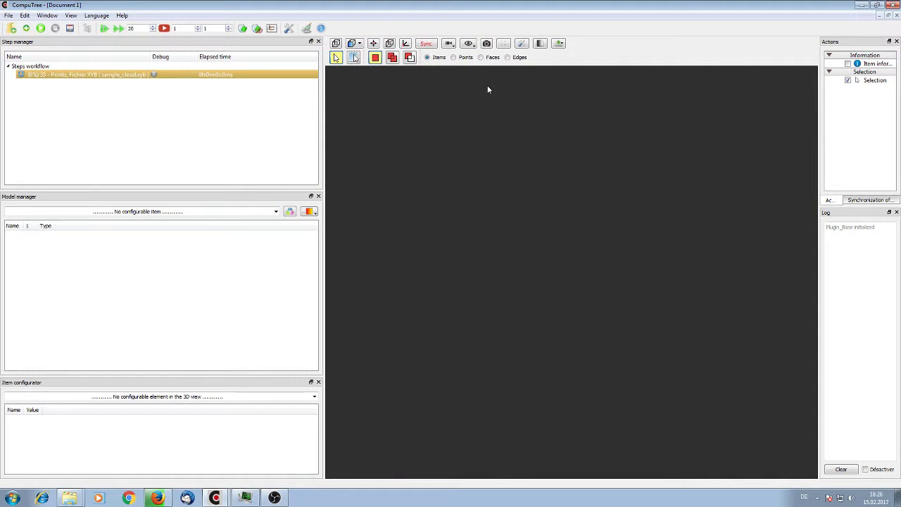
{"action": "left_click", "coordinate": [40, 28]}
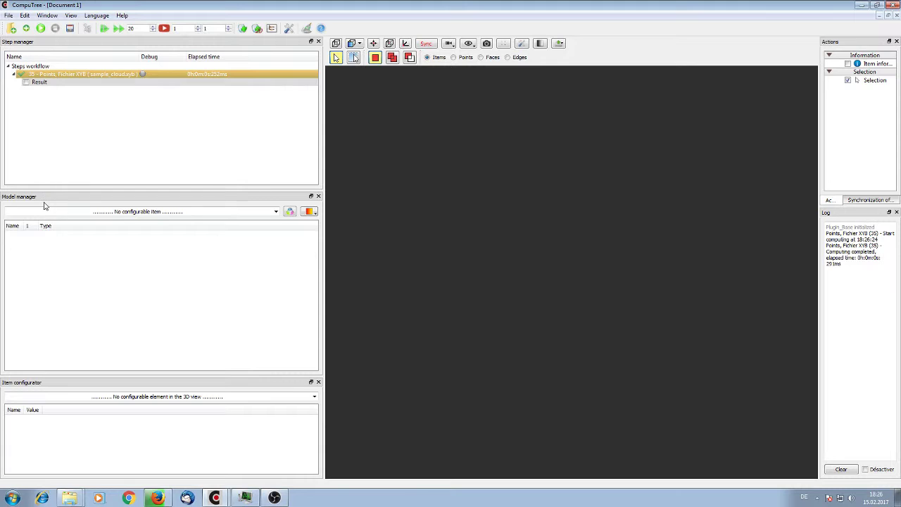
{"action": "left_click", "coordinate": [27, 83]}
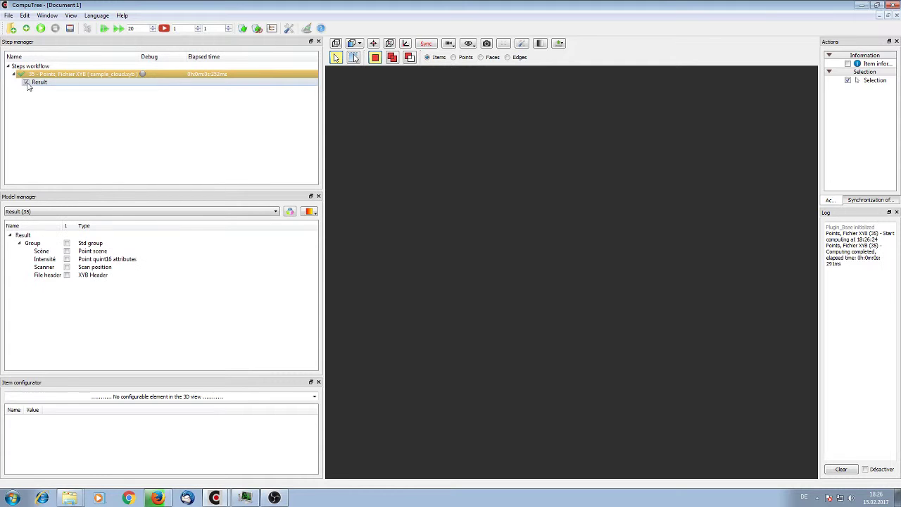
{"action": "left_click", "coordinate": [67, 252]}
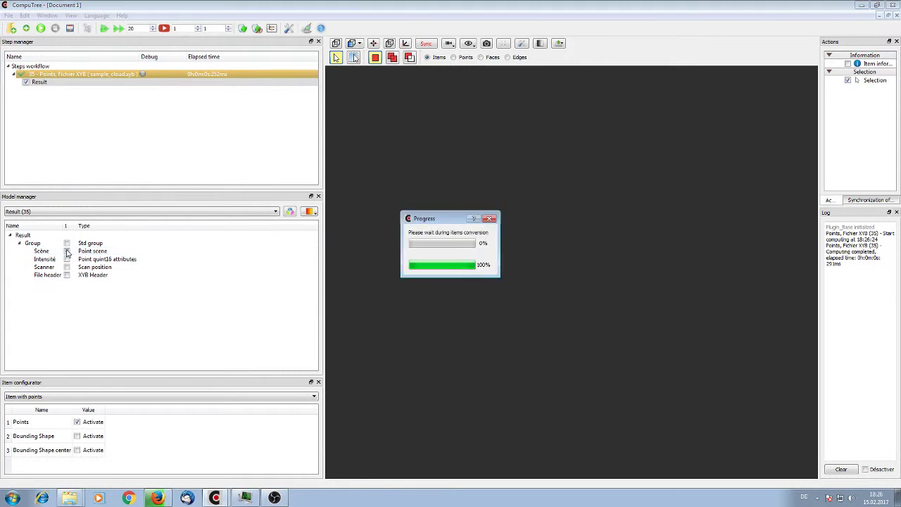
Fit the forest cloud in the view, then orbit it to inspect the ground and trees.
{"action": "left_click", "coordinate": [337, 43]}
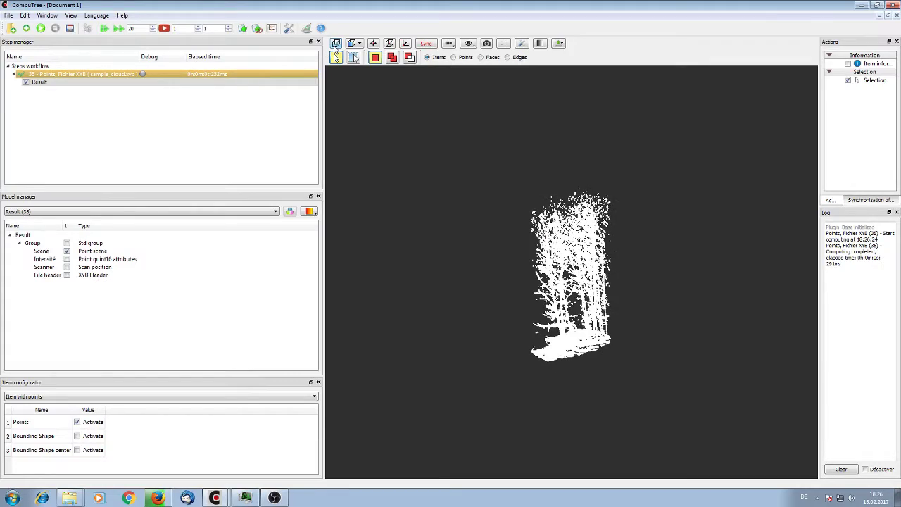
{"action": "left_click_drag", "start_coordinate": [646, 279], "coordinate": [475, 324]}
{"action": "scroll", "coordinate": [475, 324], "scroll_direction": "up", "scroll_amount": 5}
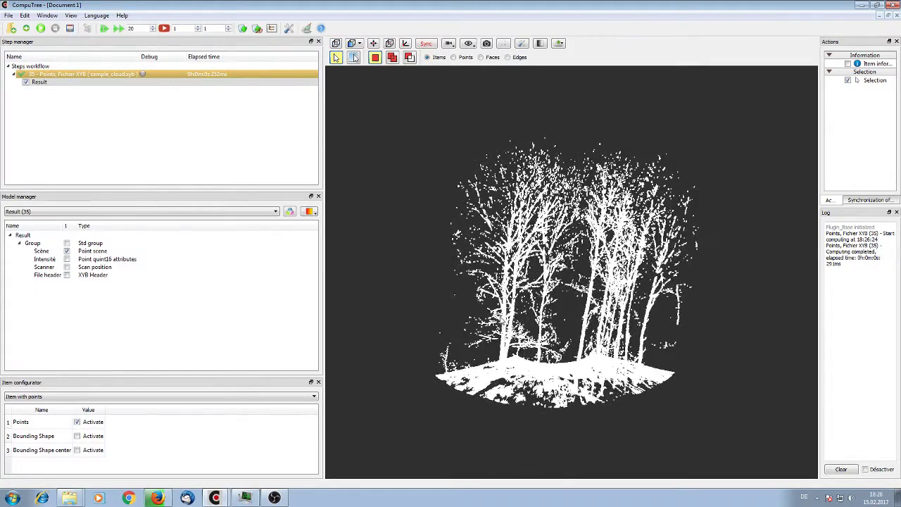
{"action": "scroll", "coordinate": [556, 199], "scroll_direction": "up", "scroll_amount": 3}
{"action": "scroll", "coordinate": [556, 199], "scroll_direction": "up", "scroll_amount": 4}
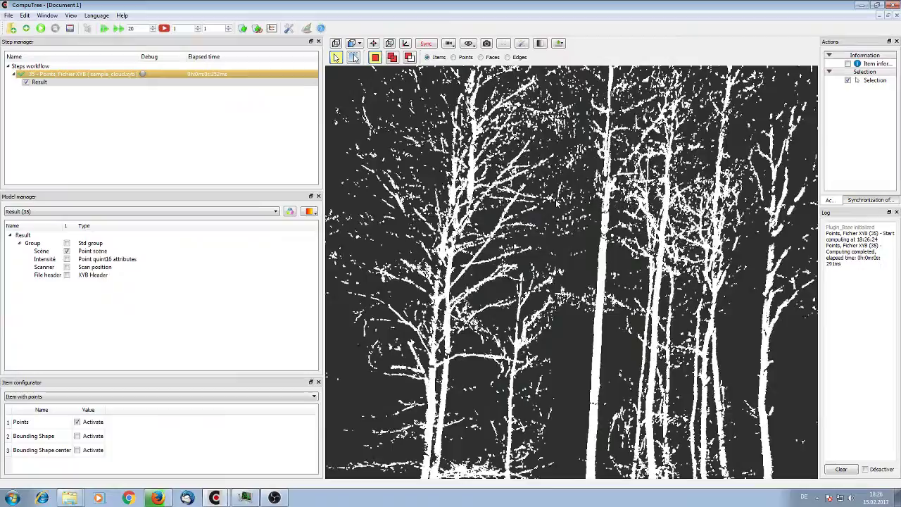
{"action": "left_click_drag", "start_coordinate": [555, 199], "coordinate": [620, 310]}
{"action": "scroll", "coordinate": [542, 264], "scroll_direction": "down", "scroll_amount": 3}
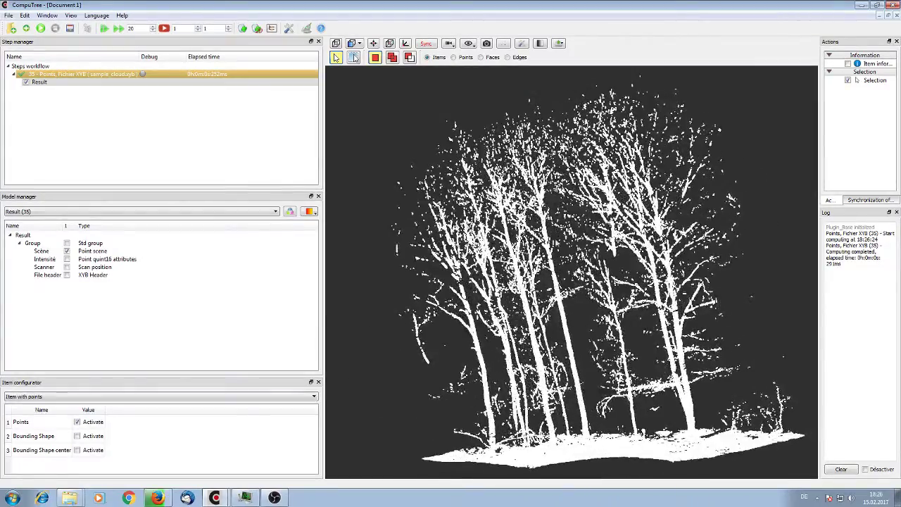
{"action": "mouse_move", "coordinate": [558, 243]}
{"action": "left_mouse_down"}
{"action": "mouse_move", "coordinate": [525, 227]}
{"action": "mouse_move", "coordinate": [549, 239]}
{"action": "left_mouse_up"}
{"action": "left_click_drag", "start_coordinate": [454, 370], "coordinate": [536, 278]}
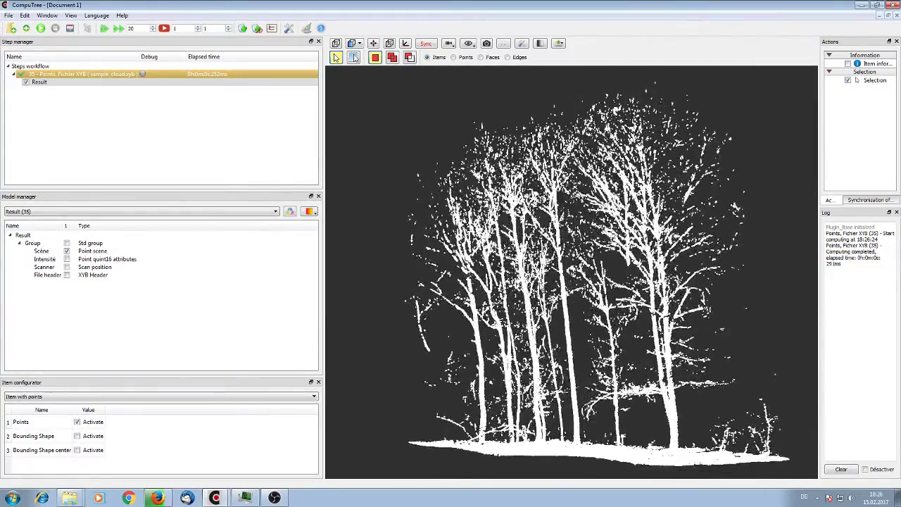
Add Classify ground points from Points > Classify with 50 cm grid and 70 cm ground thickness.
{"action": "left_click", "coordinate": [26, 28]}
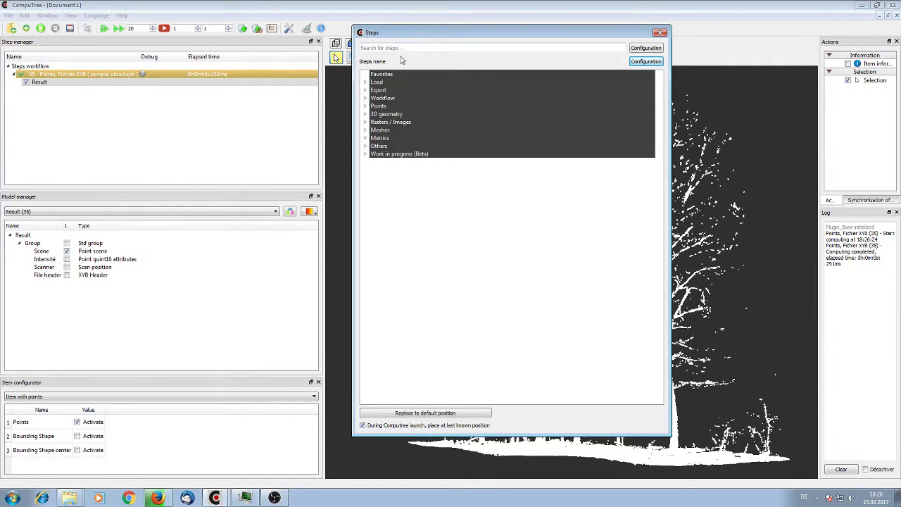
{"action": "double_click", "coordinate": [422, 107]}
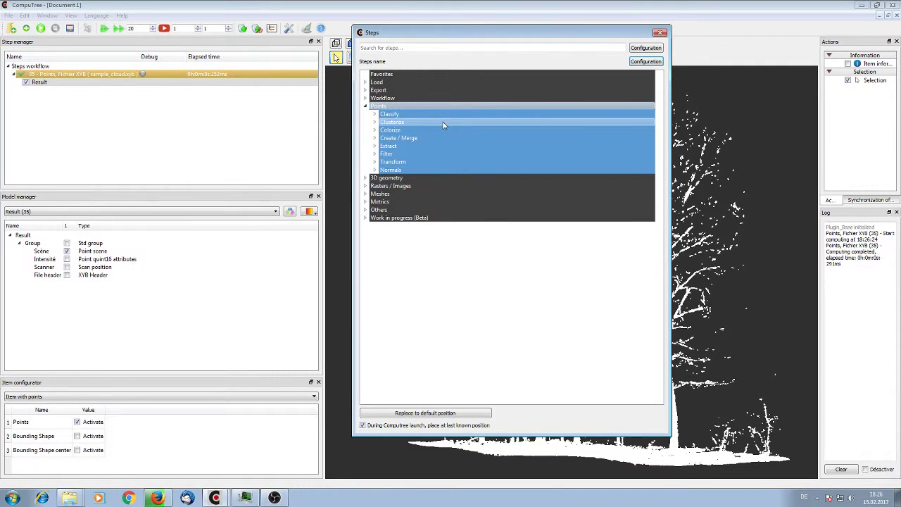
{"action": "double_click", "coordinate": [429, 115]}
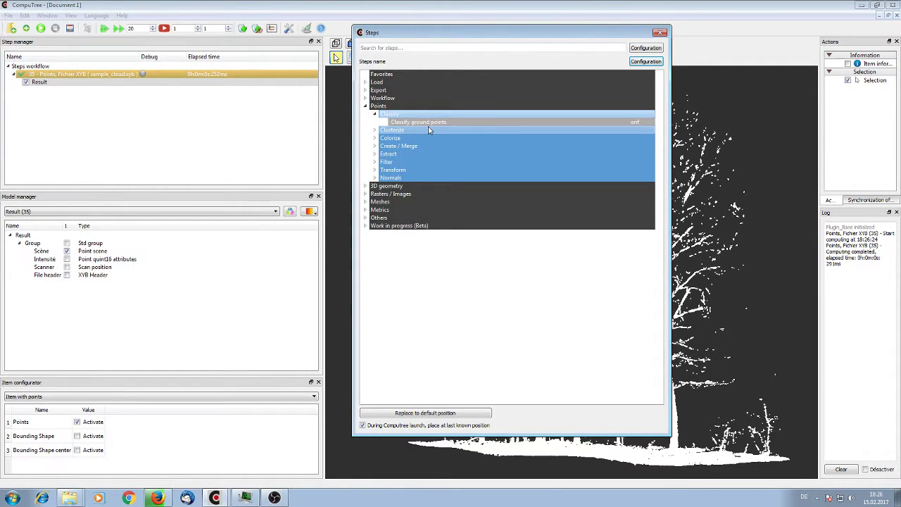
{"action": "mouse_move", "coordinate": [419, 124]}
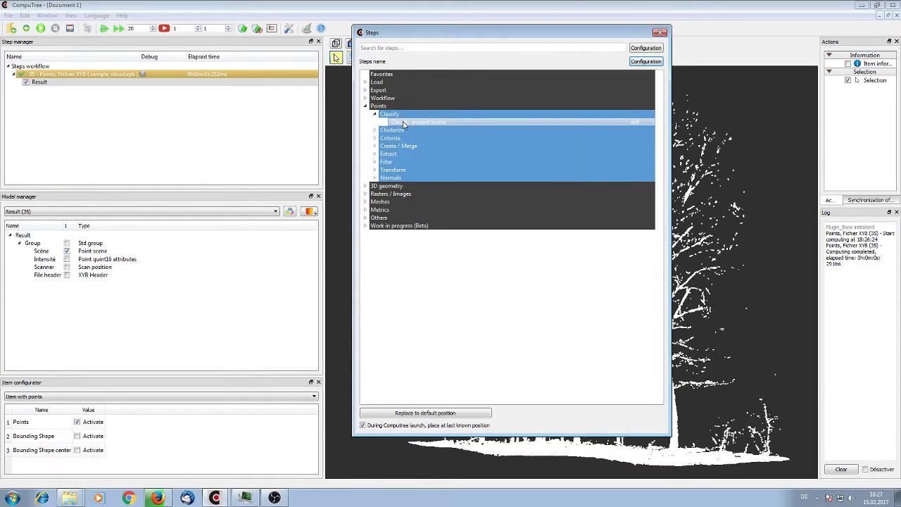
{"action": "double_click", "coordinate": [404, 124]}
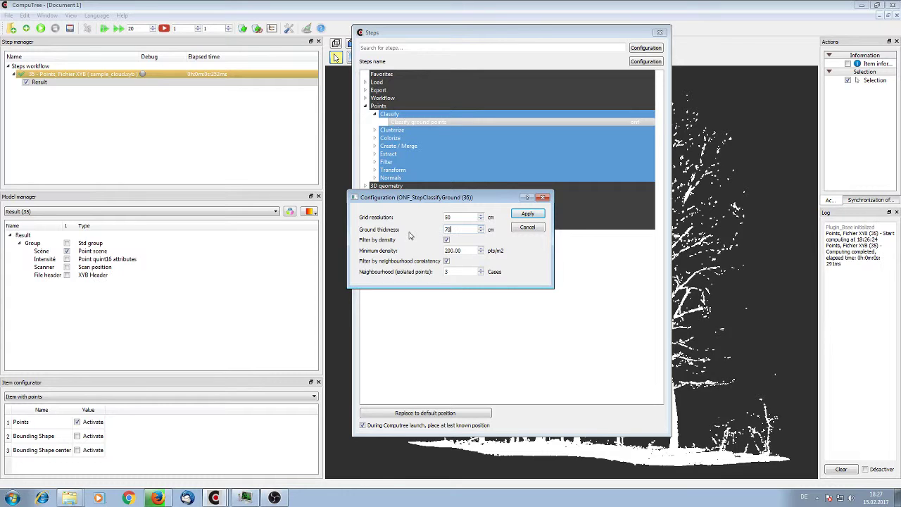
Run ground classification, hide the full Scène, and show only the Ground points cloud.
{"action": "left_click", "coordinate": [534, 212]}
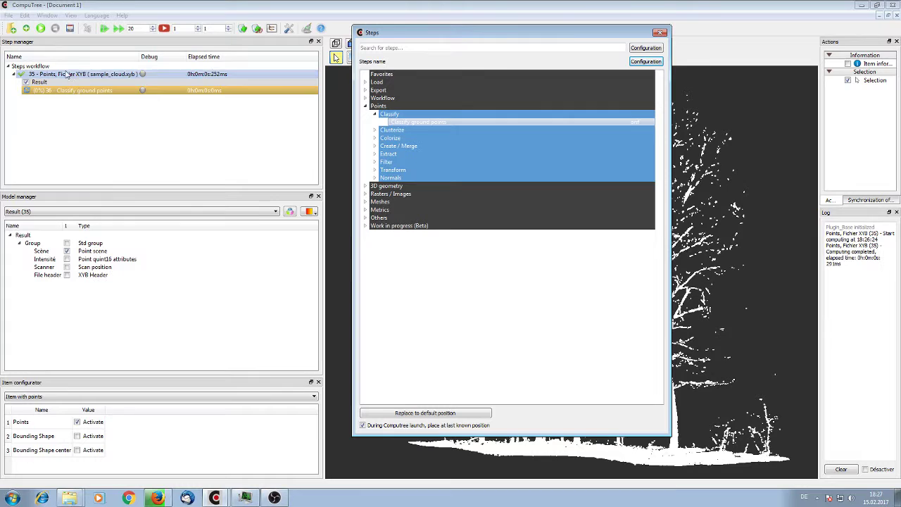
{"action": "left_click", "coordinate": [42, 35]}
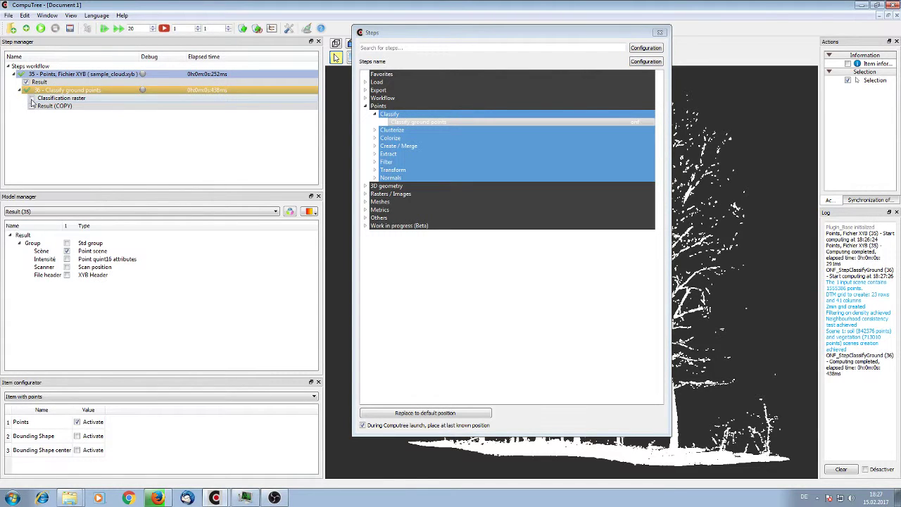
{"action": "left_click", "coordinate": [31, 106]}
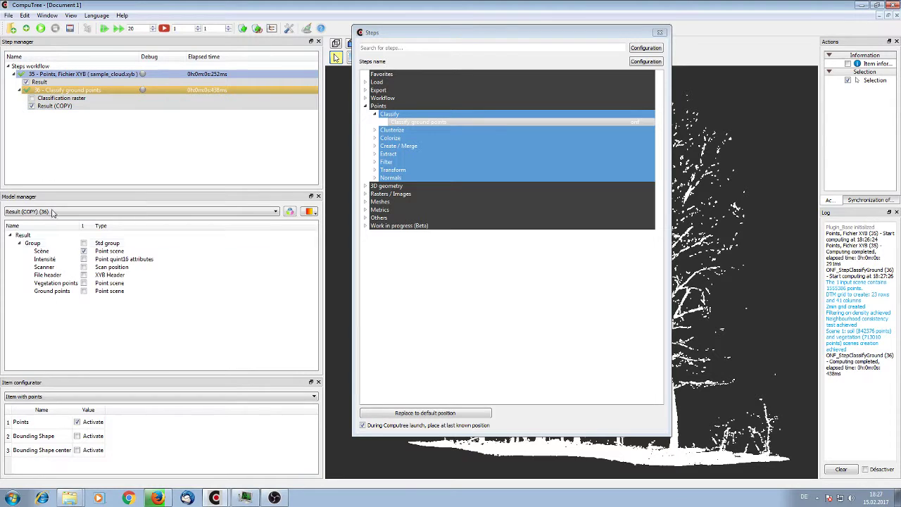
{"action": "left_click", "coordinate": [83, 251]}
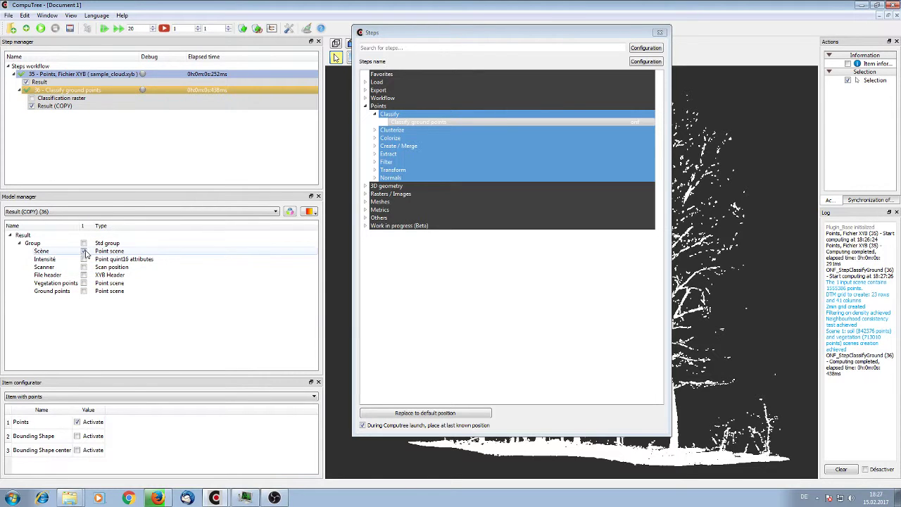
{"action": "left_click", "coordinate": [84, 290]}
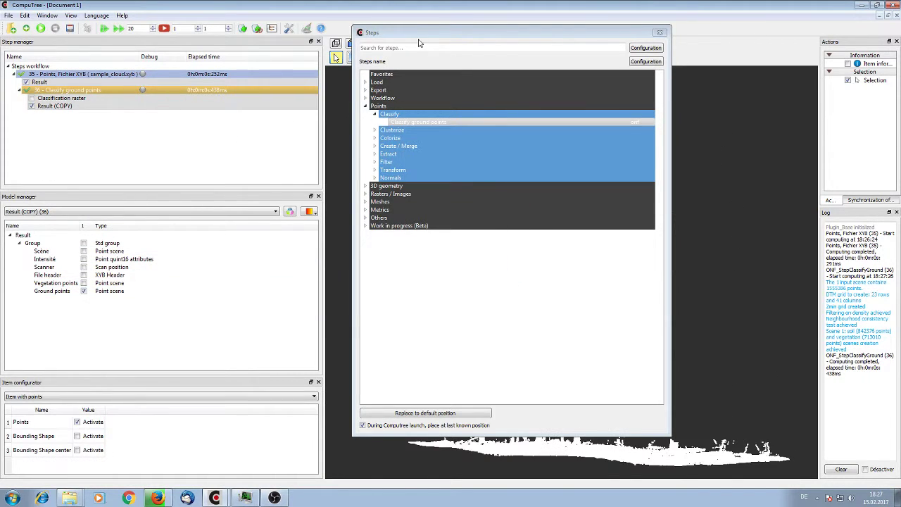
{"action": "left_click_drag", "start_coordinate": [420, 33], "coordinate": [802, 88]}
{"action": "left_click_drag", "start_coordinate": [552, 340], "coordinate": [557, 258]}
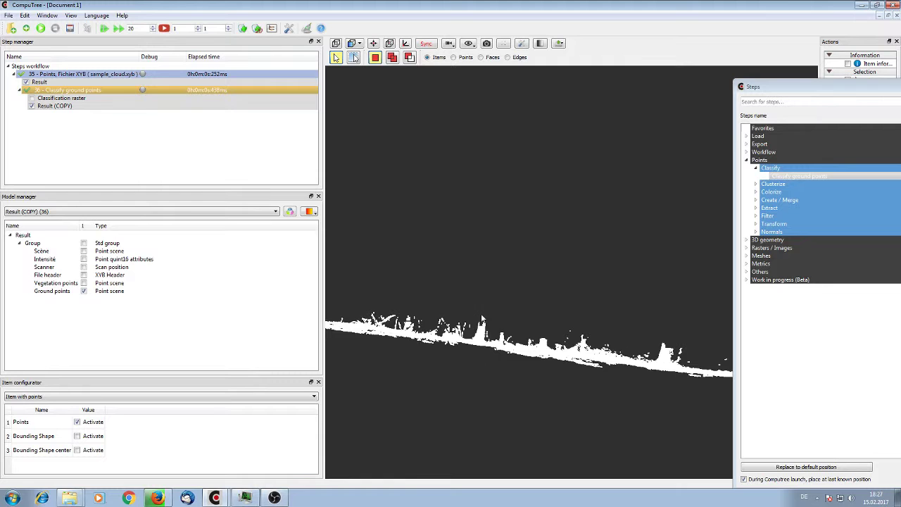
{"action": "left_click_drag", "start_coordinate": [479, 329], "coordinate": [562, 392]}
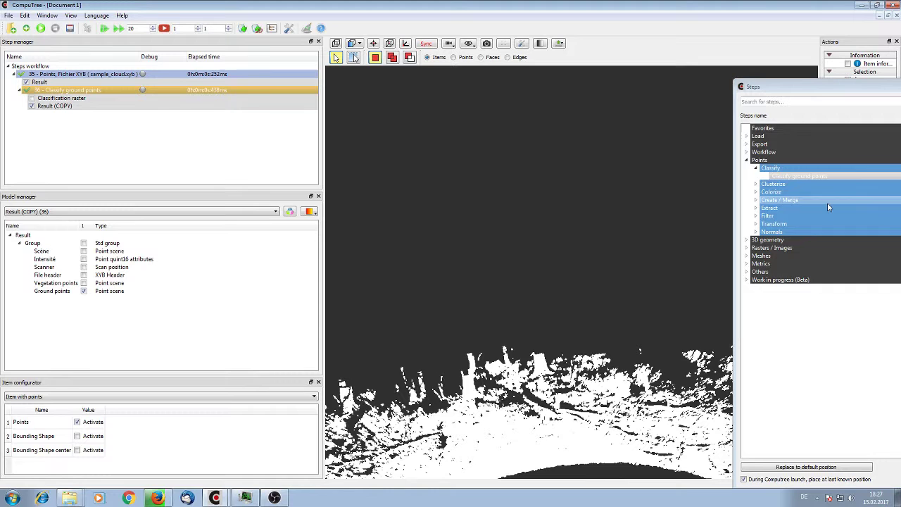
Add 'Removes noise from detected ground points' on the ClassifyGround result with 45° angle and run it.
{"action": "mouse_move", "coordinate": [811, 216]}
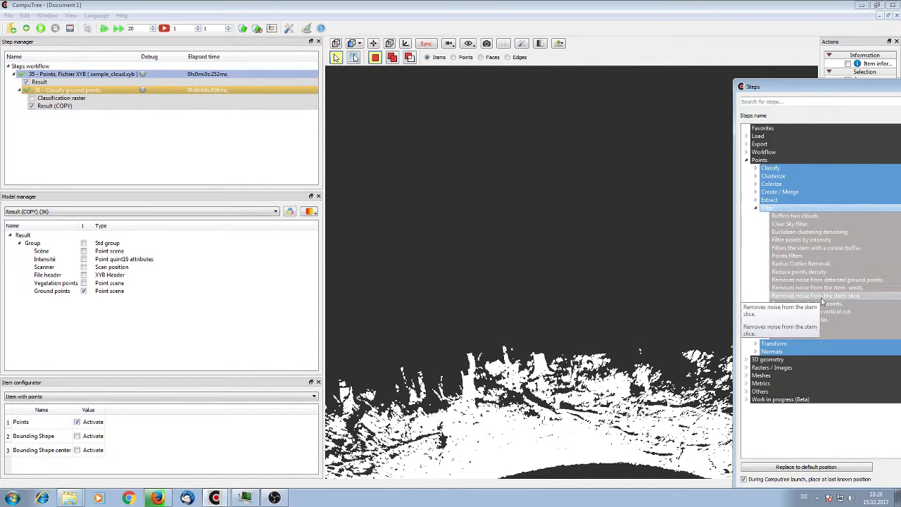
{"action": "double_click", "coordinate": [790, 281]}
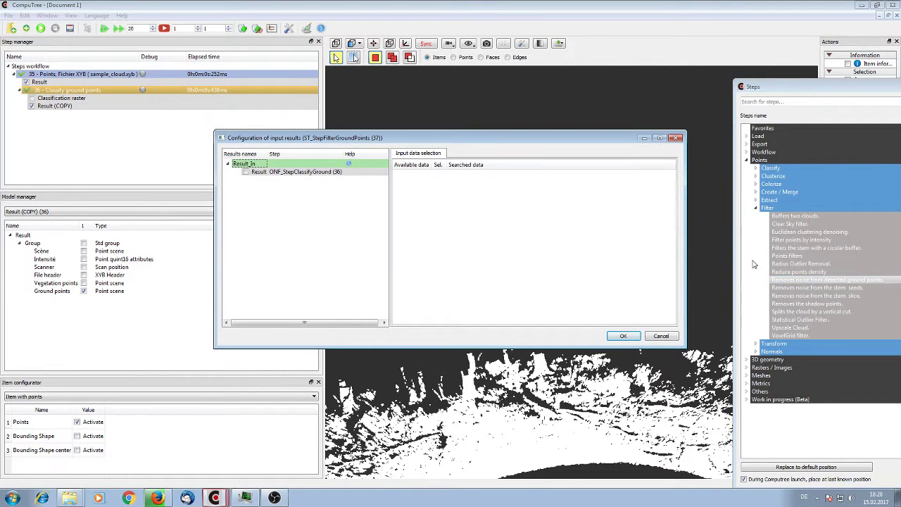
{"action": "left_click", "coordinate": [245, 172]}
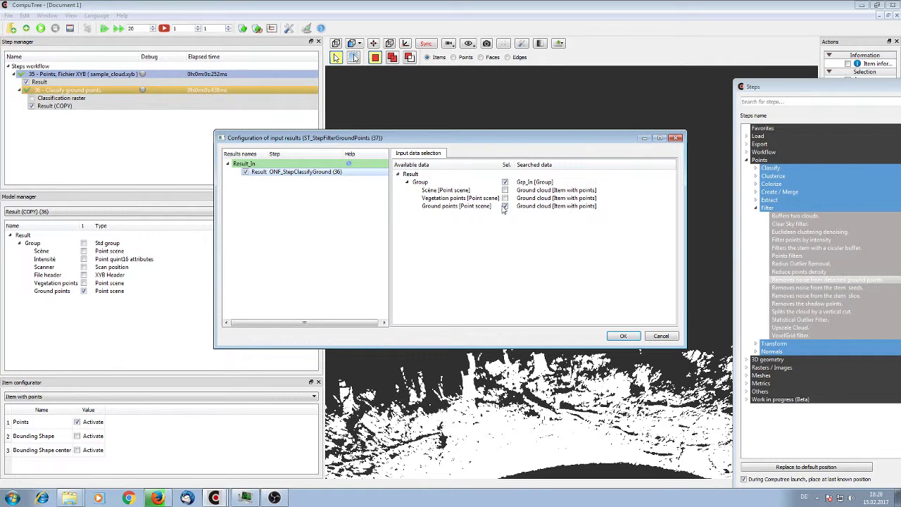
{"action": "left_click", "coordinate": [623, 336]}
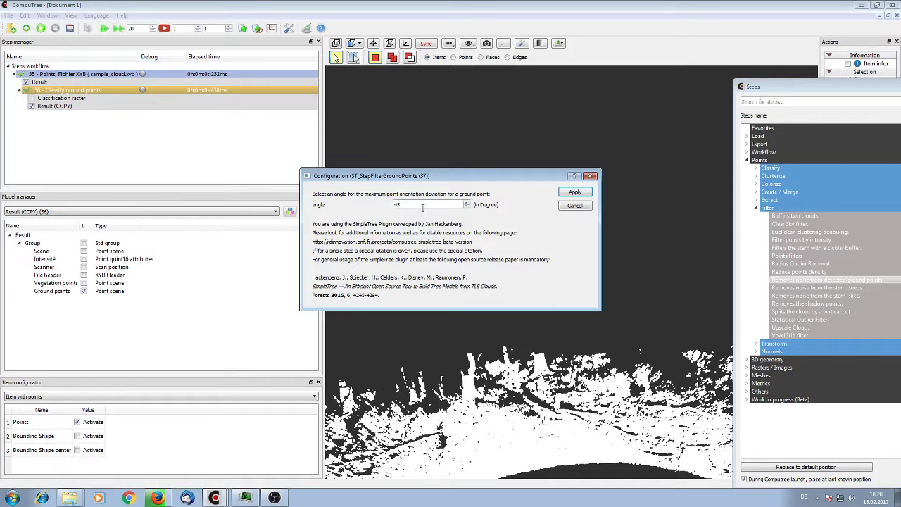
{"action": "left_click_drag", "start_coordinate": [402, 203], "coordinate": [389, 203]}
{"action": "left_click", "coordinate": [575, 193]}
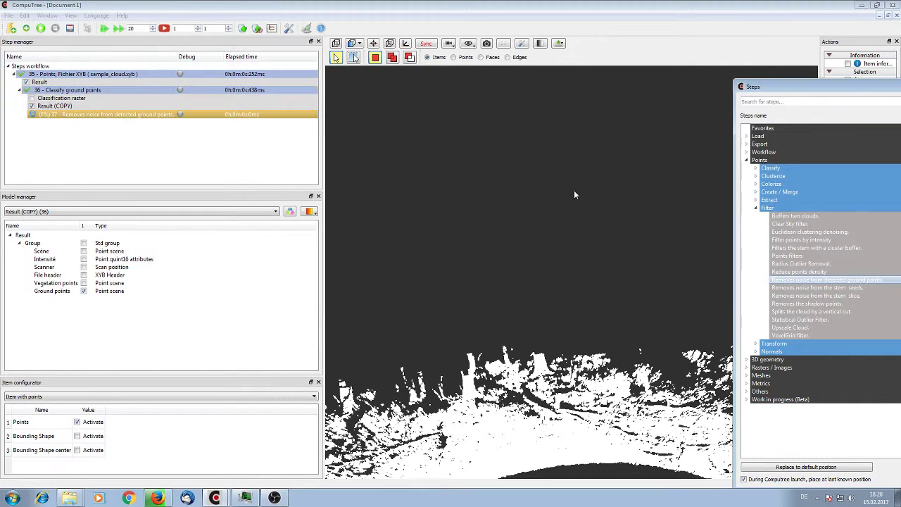
{"action": "left_click", "coordinate": [40, 29]}
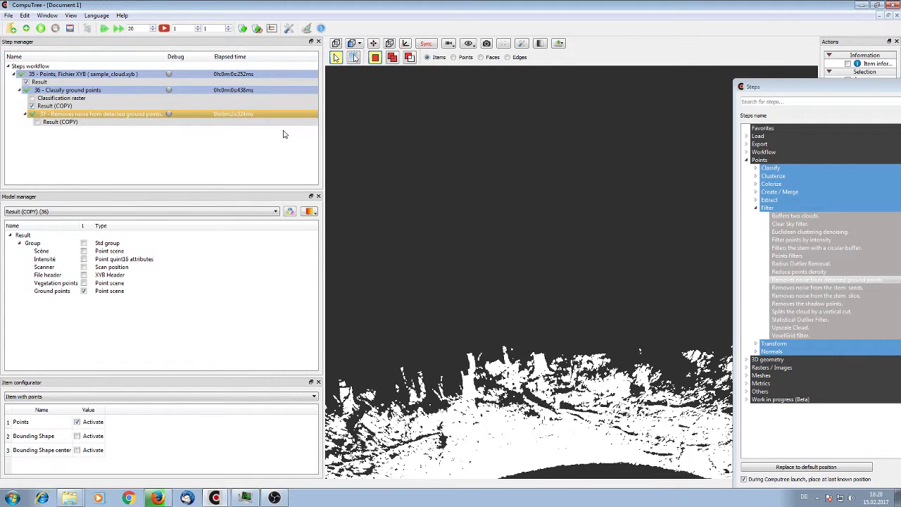
Switch from the classification result to the noise-removal result and display its Denoised ground points.
{"action": "left_click", "coordinate": [32, 106]}
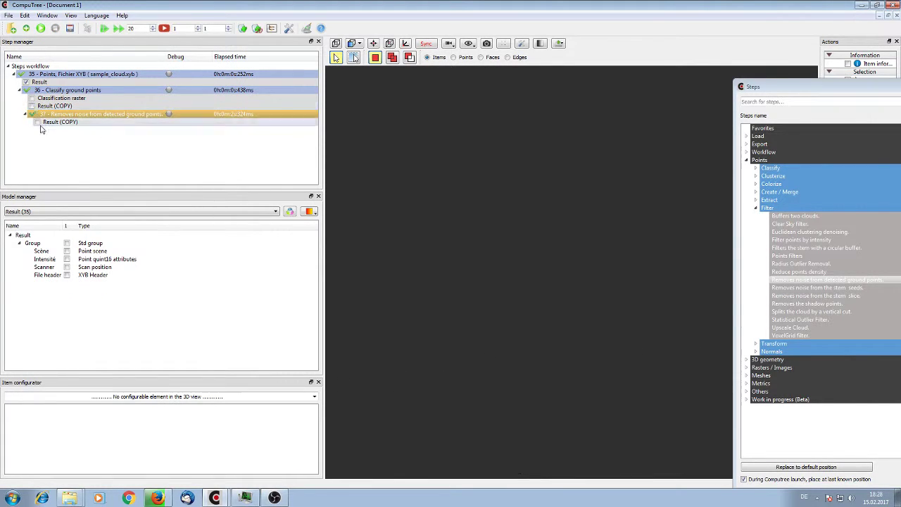
{"action": "left_click", "coordinate": [37, 122]}
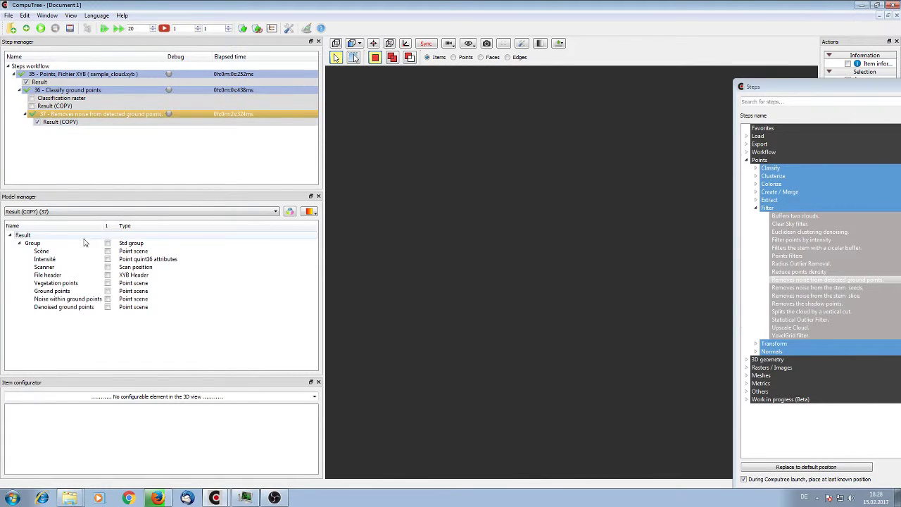
{"action": "left_click", "coordinate": [108, 307]}
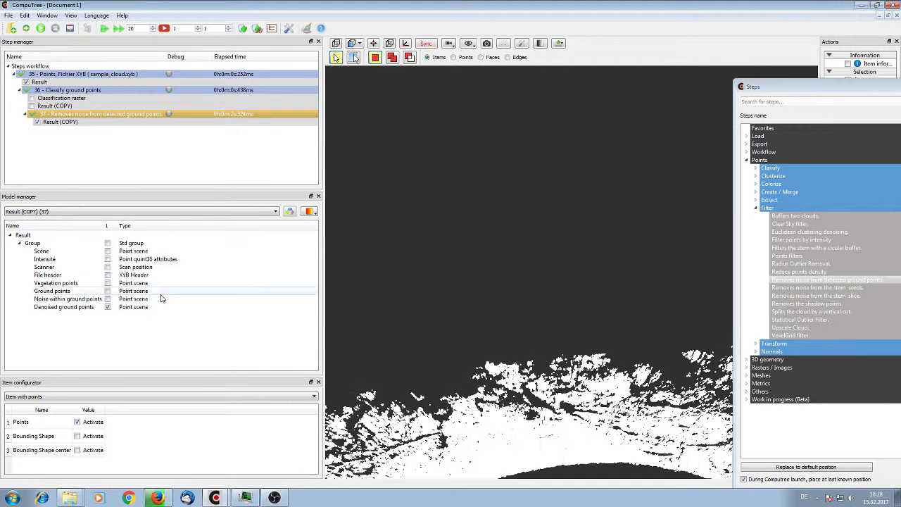
{"action": "mouse_move", "coordinate": [511, 317]}
{"action": "left_mouse_down"}
{"action": "mouse_move", "coordinate": [515, 293]}
{"action": "mouse_move", "coordinate": [515, 303]}
{"action": "left_mouse_up"}
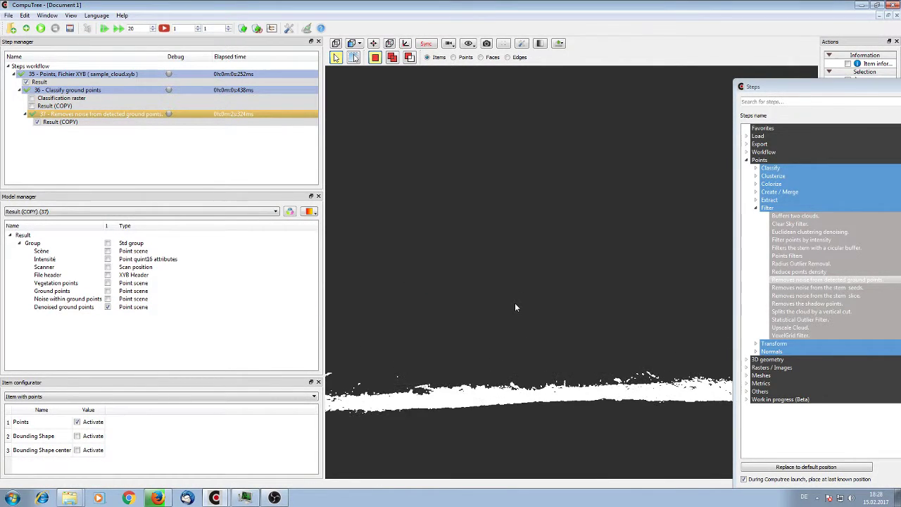
Inspect the Noise within ground points cloud, then show only the Denoised ground points again.
{"action": "left_click", "coordinate": [107, 307]}
{"action": "left_click", "coordinate": [108, 299]}
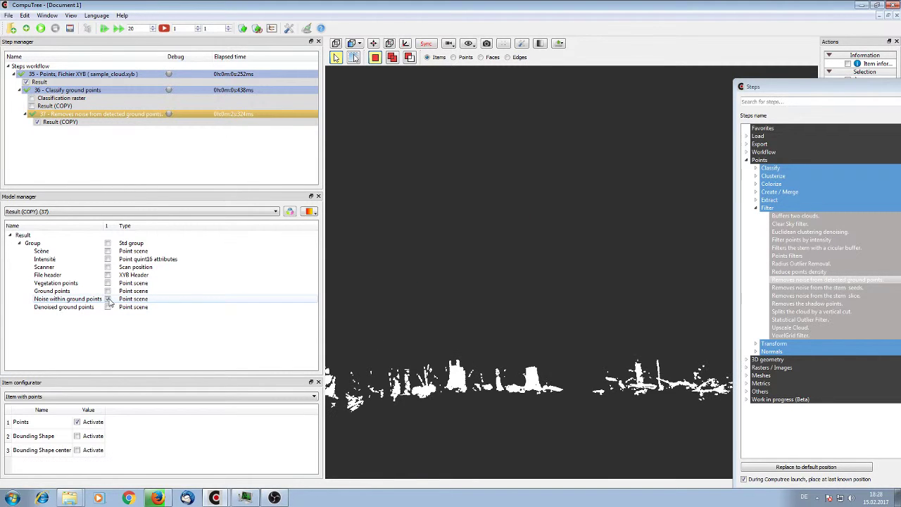
{"action": "left_click_drag", "start_coordinate": [524, 272], "coordinate": [572, 316]}
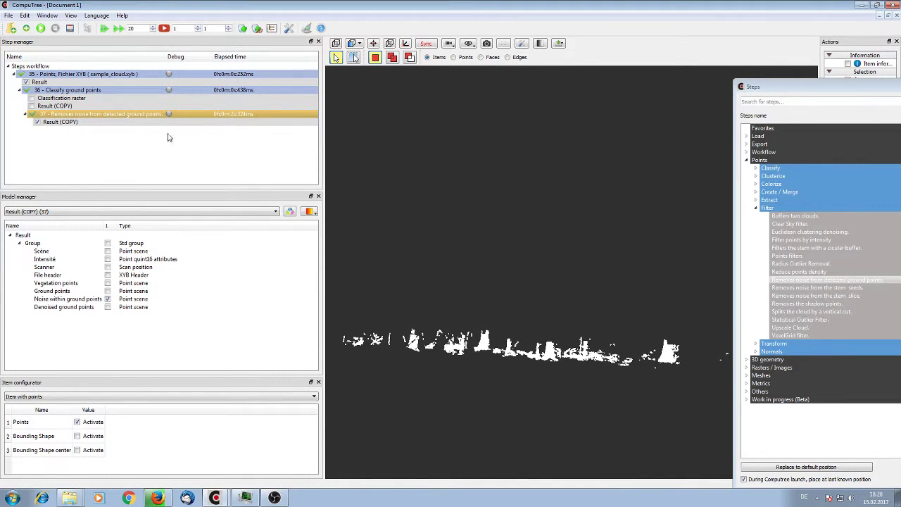
{"action": "left_click", "coordinate": [107, 307]}
{"action": "left_click", "coordinate": [107, 299]}
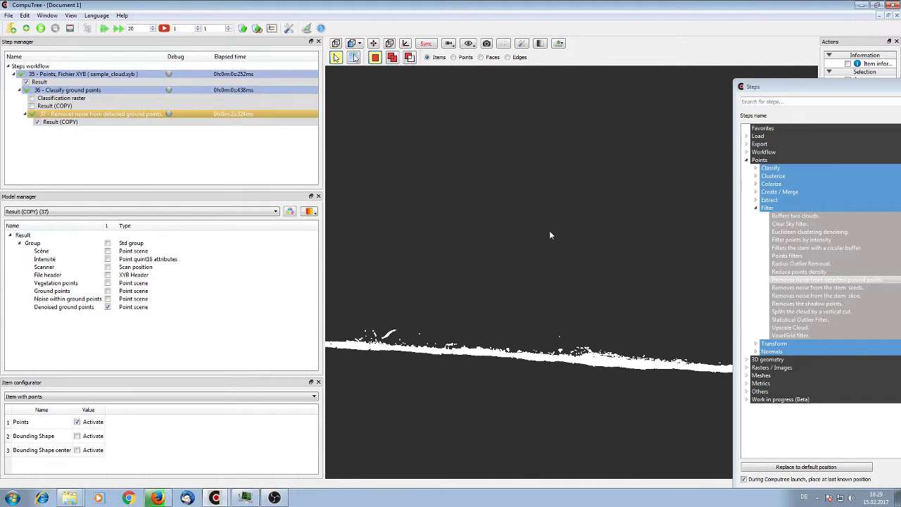
{"action": "left_click_drag", "start_coordinate": [549, 232], "coordinate": [559, 317]}
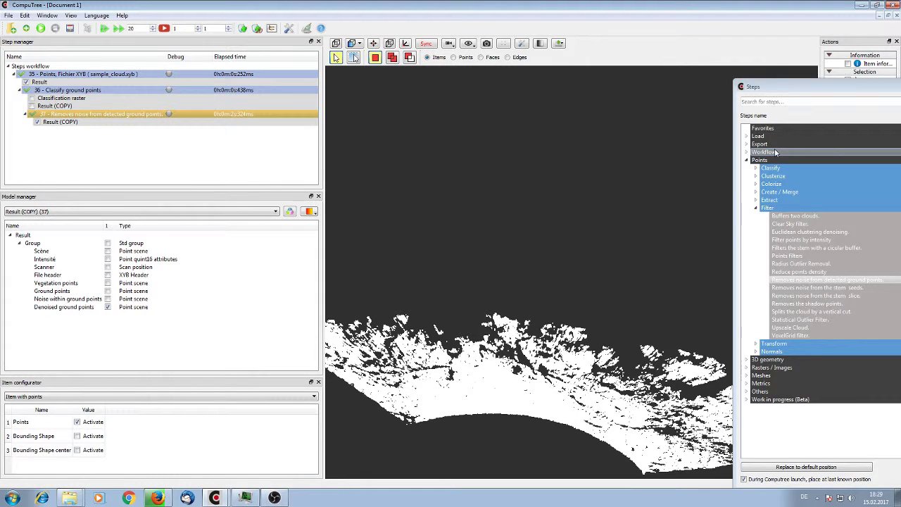
Add a Create DTM step from Rasters / Images > Digital elevation models, taking the noise-removal result.
{"action": "left_click", "coordinate": [773, 367]}
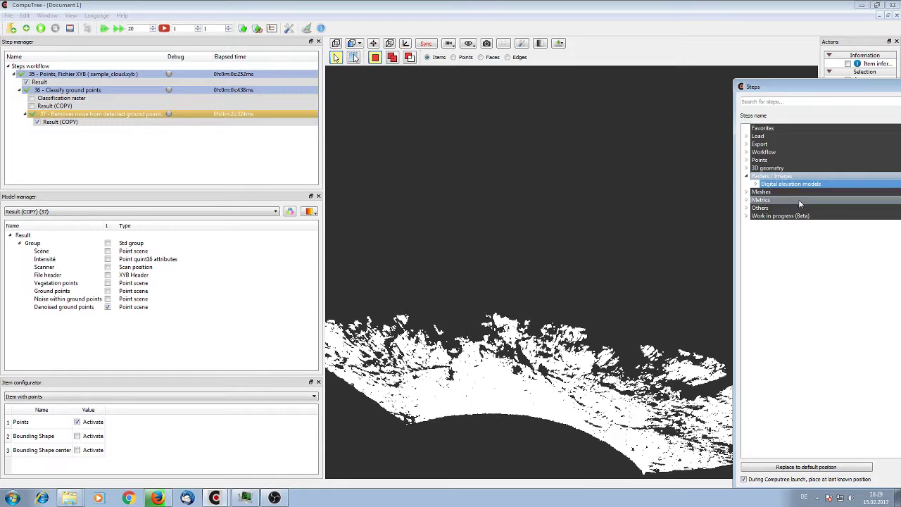
{"action": "double_click", "coordinate": [799, 184]}
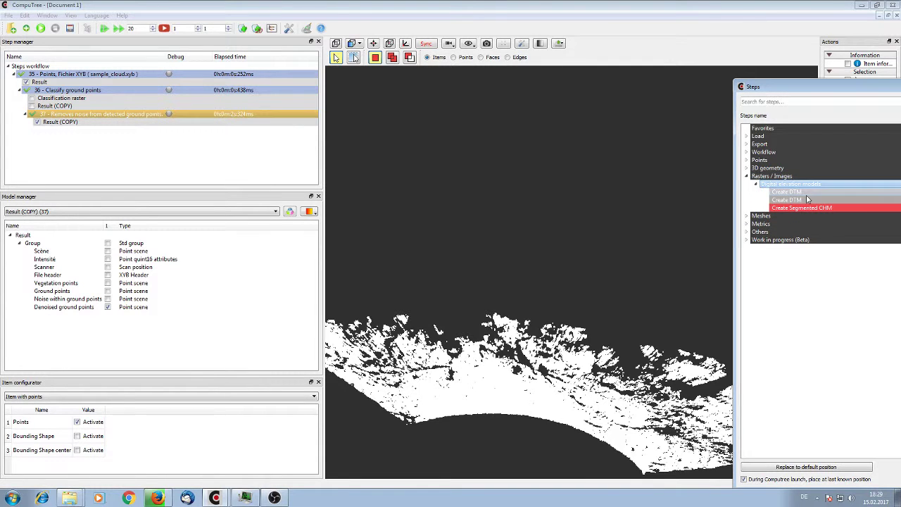
{"action": "left_click_drag", "start_coordinate": [799, 94], "coordinate": [600, 78]}
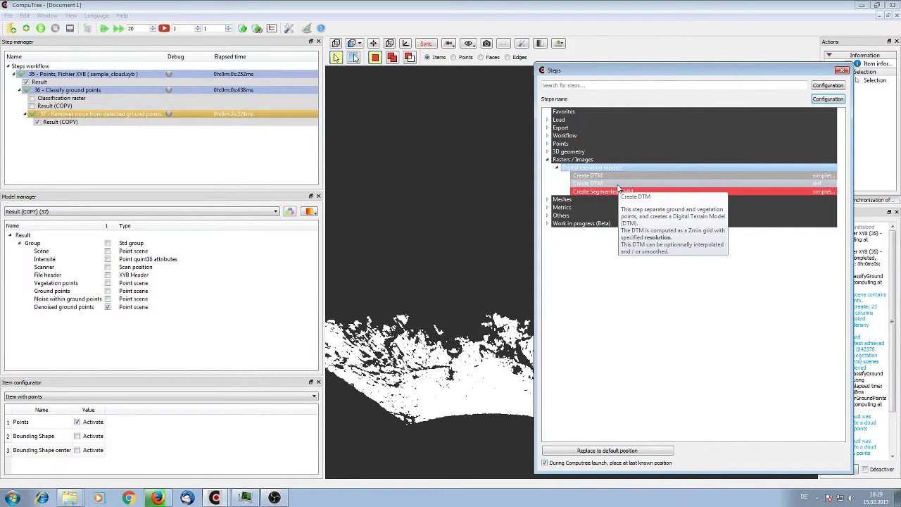
{"action": "double_click", "coordinate": [619, 184]}
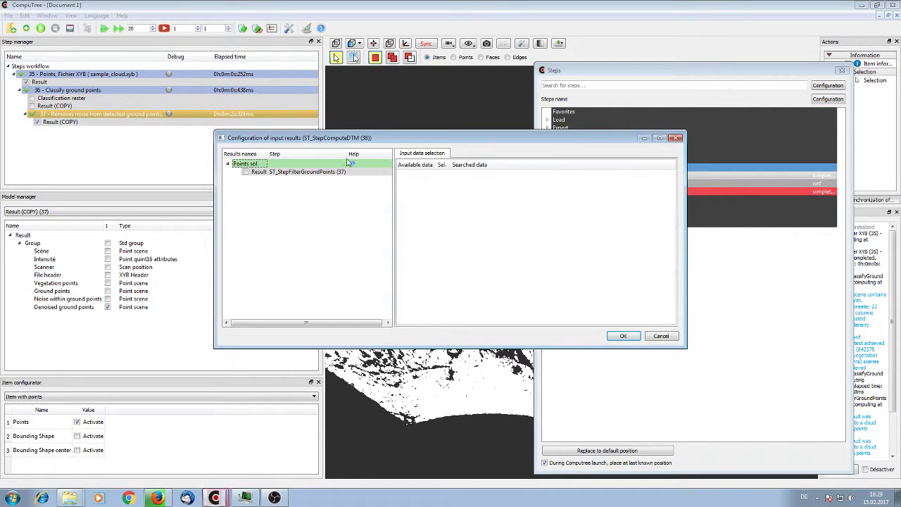
{"action": "left_click", "coordinate": [246, 173]}
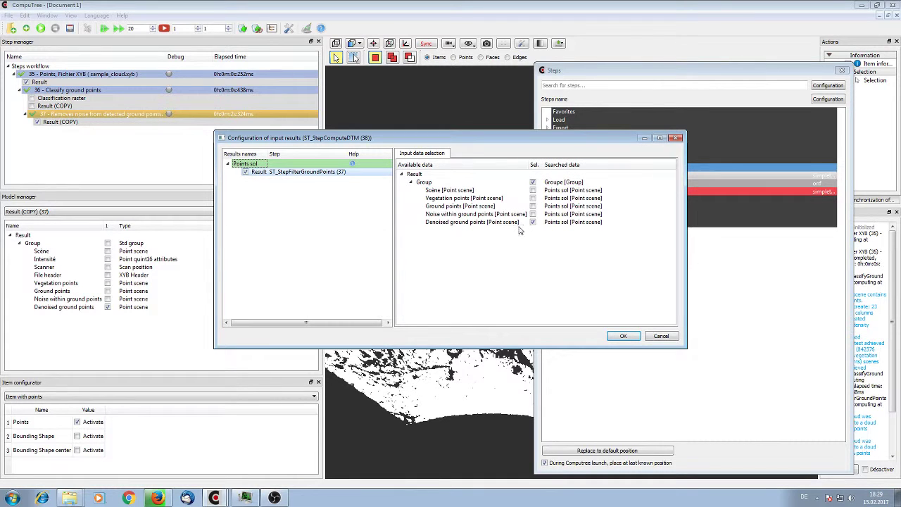
Confirm the DTM input and keep 0.80 m resolution, z clipped -10 to 10 m, bounding-box clipping on.
{"action": "left_click", "coordinate": [623, 336]}
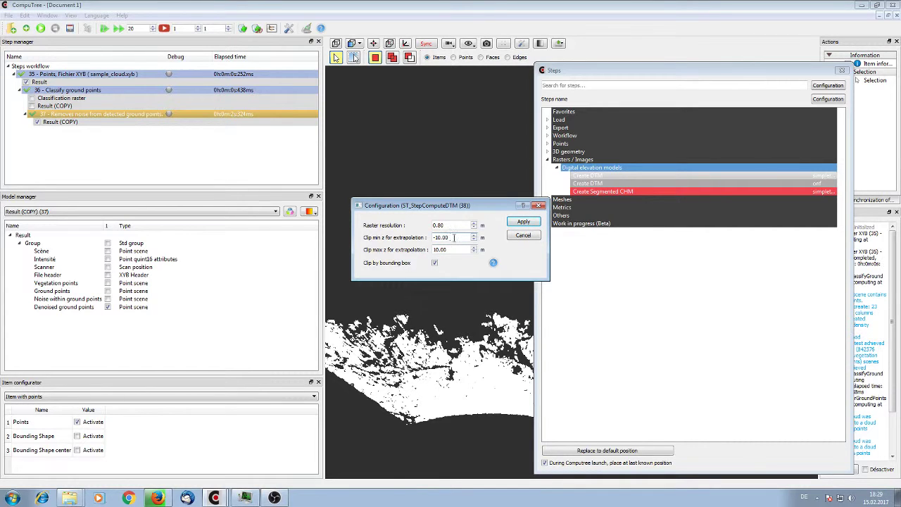
{"action": "left_click_drag", "start_coordinate": [454, 238], "coordinate": [424, 240]}
{"action": "key", "text": "Tab"}
{"action": "left_click", "coordinate": [435, 264]}
{"action": "key", "text": "shift+Tab"}
{"action": "left_click", "coordinate": [435, 263]}
Compute the DTM and display the DTM_ST raster from the Create DTM result.
{"action": "left_click", "coordinate": [519, 224]}
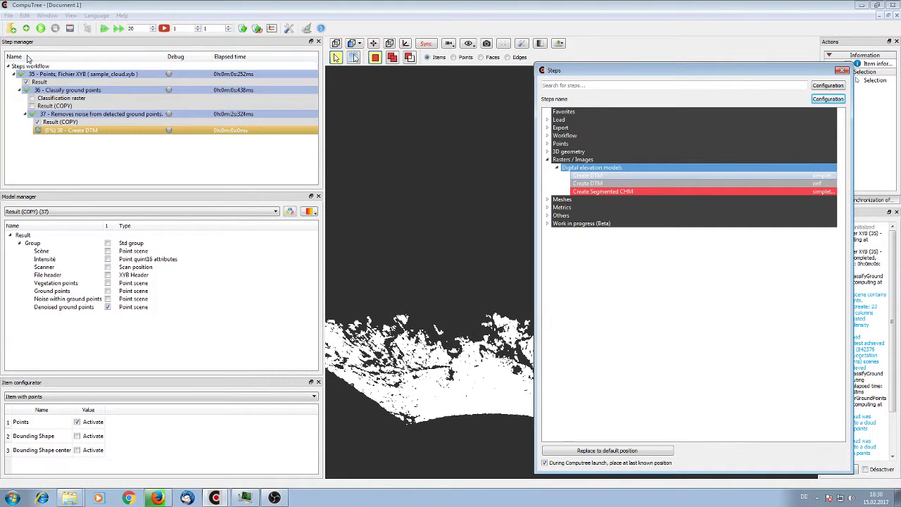
{"action": "left_click", "coordinate": [40, 28]}
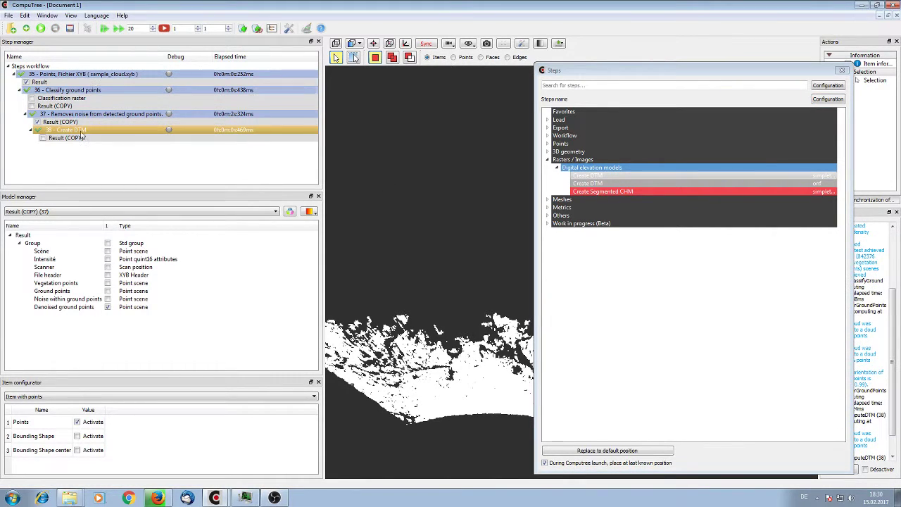
{"action": "left_click", "coordinate": [43, 138]}
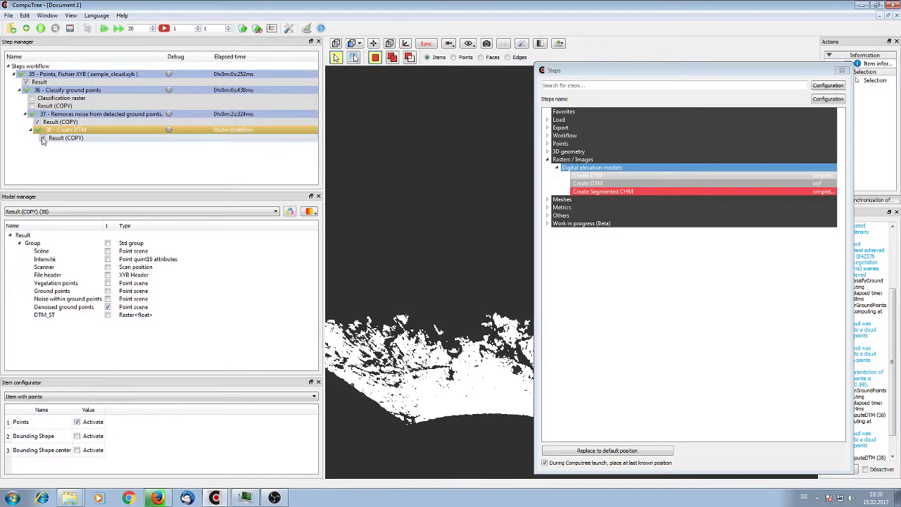
{"action": "left_click", "coordinate": [107, 316]}
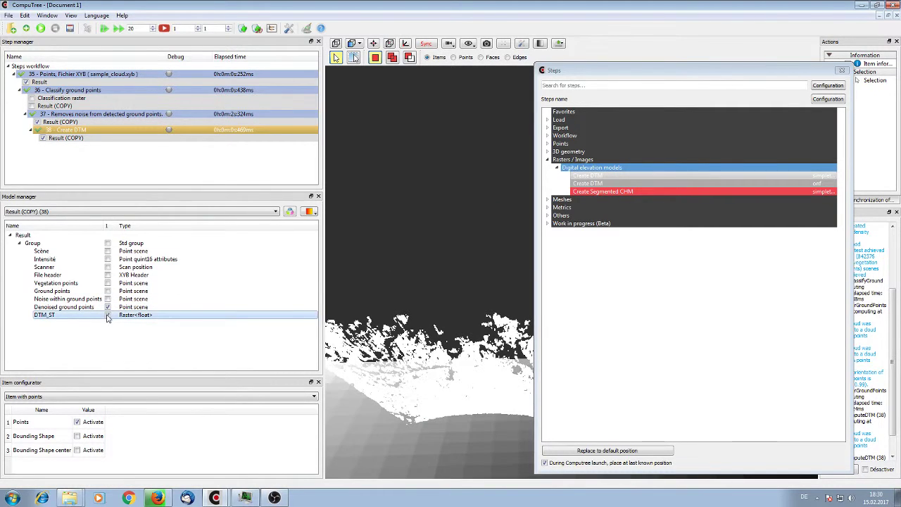
{"action": "left_click_drag", "start_coordinate": [479, 291], "coordinate": [497, 271]}
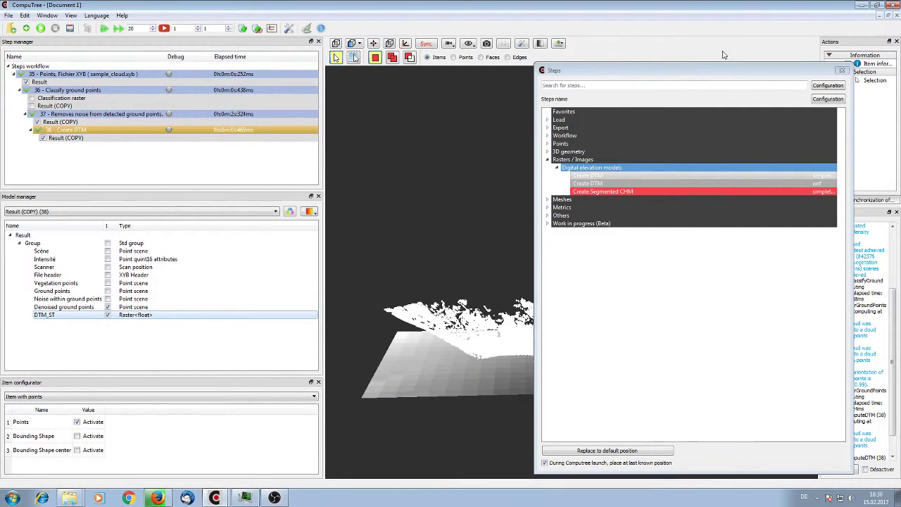
Close the Steps panel and show Raster<float> settings in the Item configurator.
{"action": "left_click", "coordinate": [842, 69]}
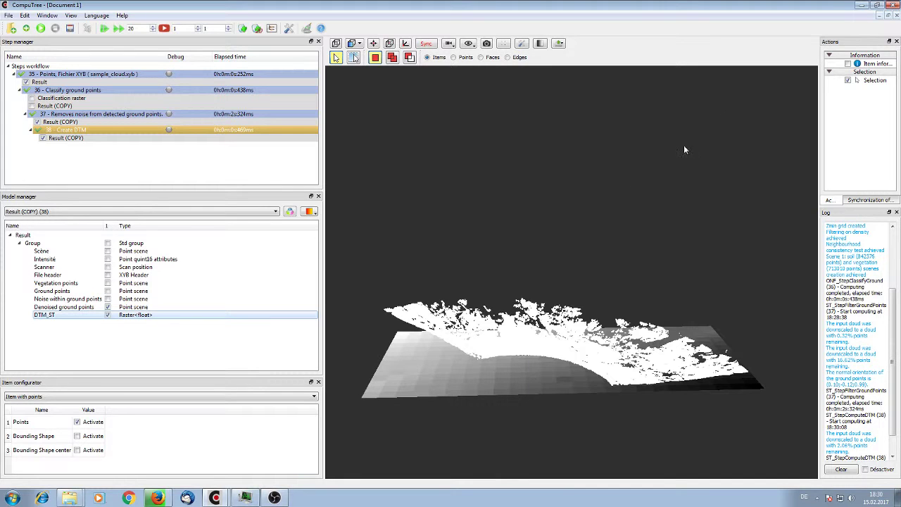
{"action": "left_click", "coordinate": [114, 398]}
{"action": "left_click", "coordinate": [111, 411]}
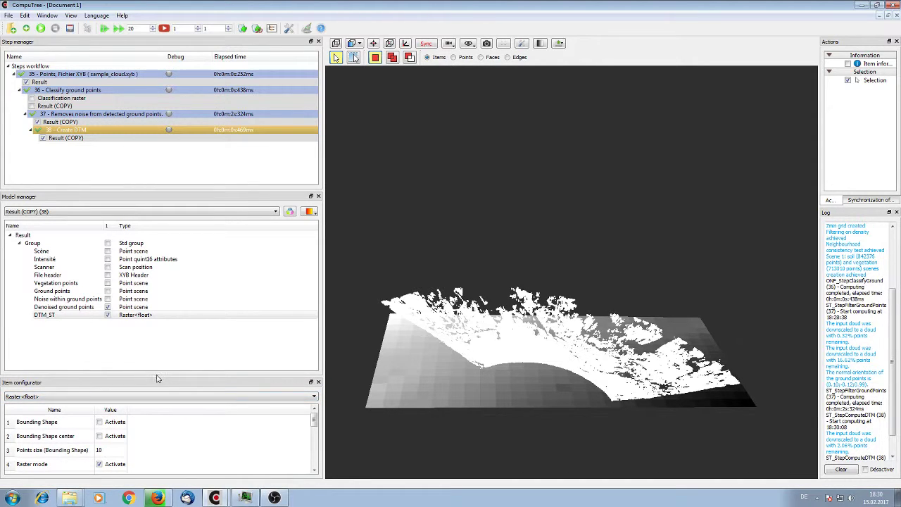
Turn on 3D mode and turn off Raster mode for the DTM, then orbit the relief surface.
{"action": "left_click_drag", "start_coordinate": [157, 379], "coordinate": [154, 308]}
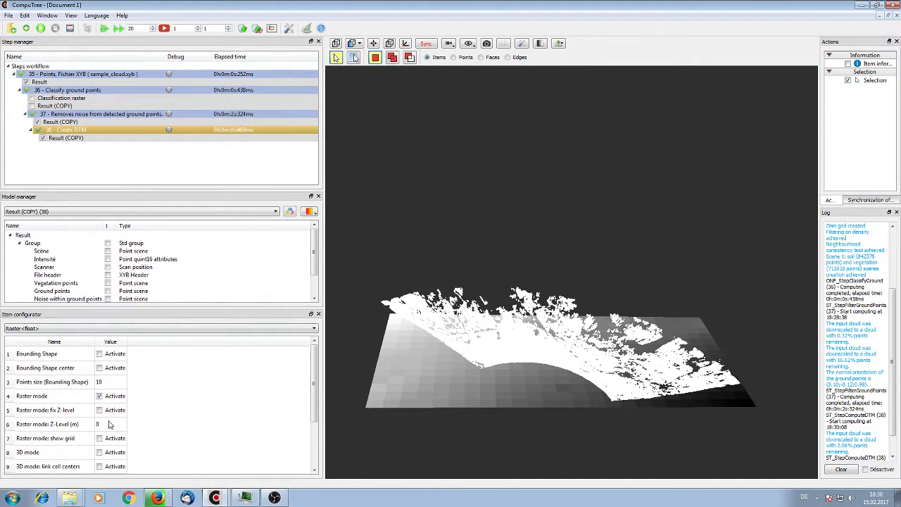
{"action": "scroll", "coordinate": [109, 424], "scroll_direction": "down", "scroll_amount": 1}
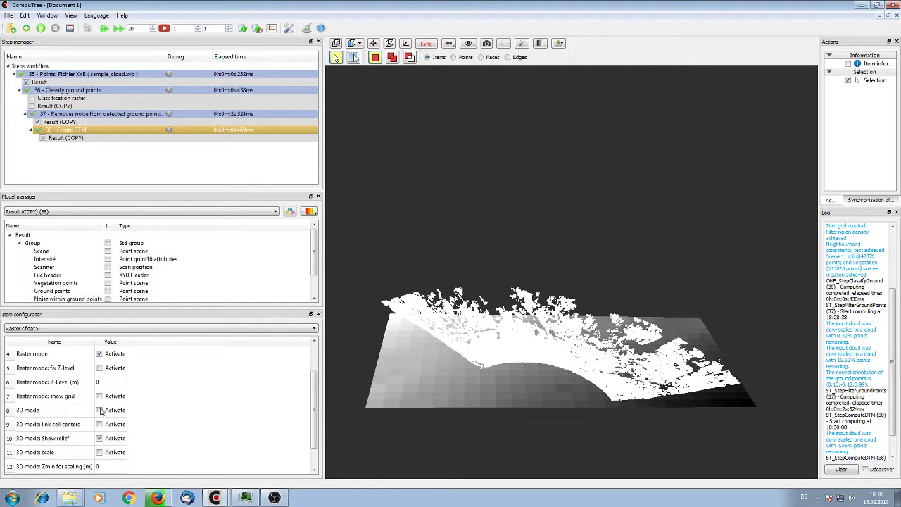
{"action": "left_click", "coordinate": [100, 410]}
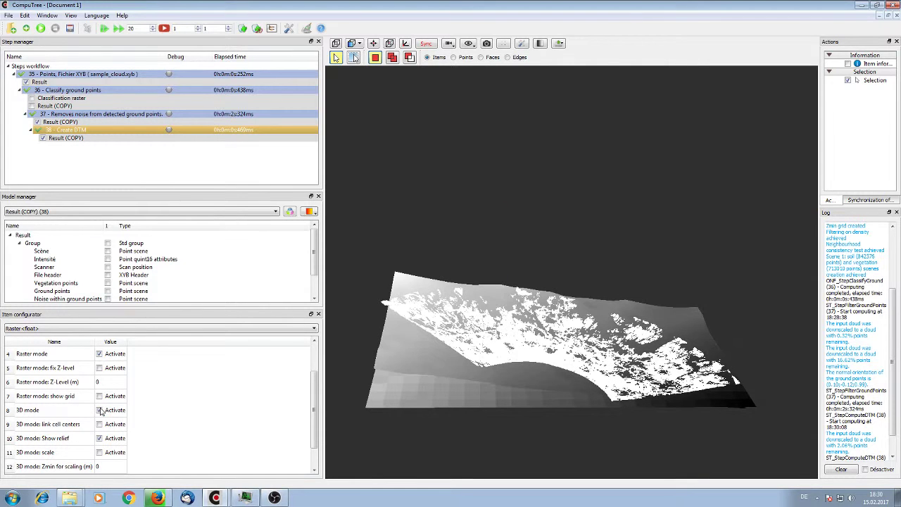
{"action": "left_click", "coordinate": [99, 355]}
{"action": "left_click_drag", "start_coordinate": [525, 299], "coordinate": [489, 303]}
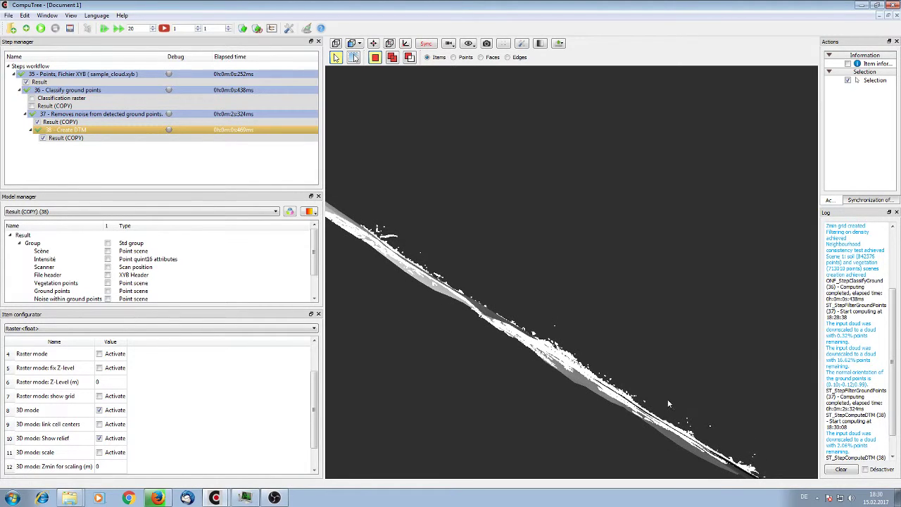
{"action": "left_click_drag", "start_coordinate": [669, 404], "coordinate": [561, 244]}
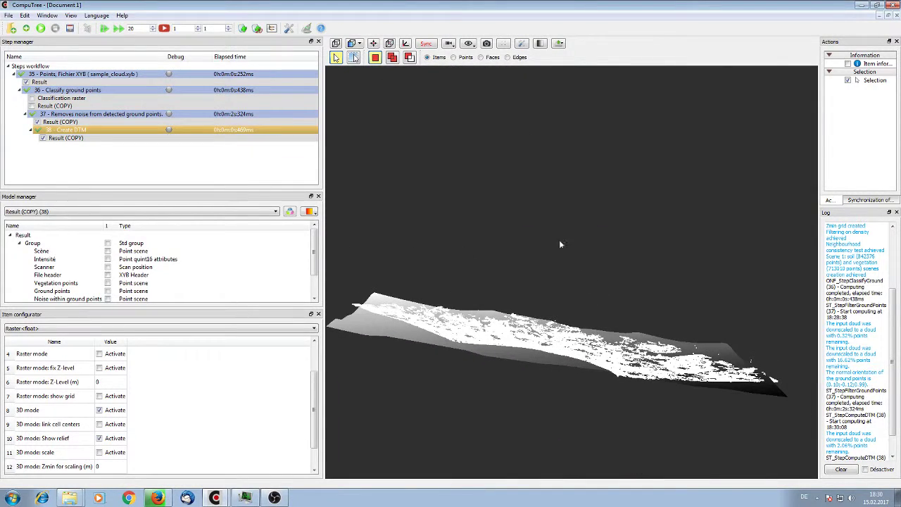